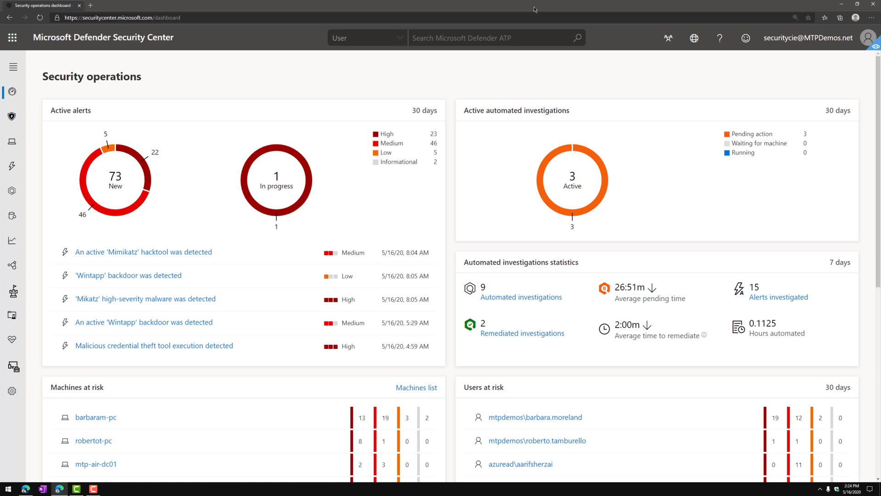
Open the Threat & Vulnerability Management dashboard and scroll through its exposure score (60/100) and device score (45%) cards
click(13, 66)
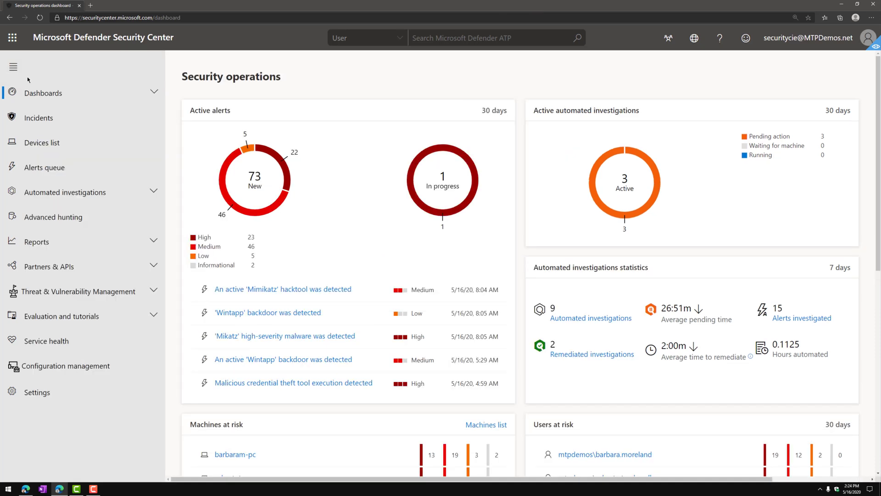
click(128, 301)
click(106, 308)
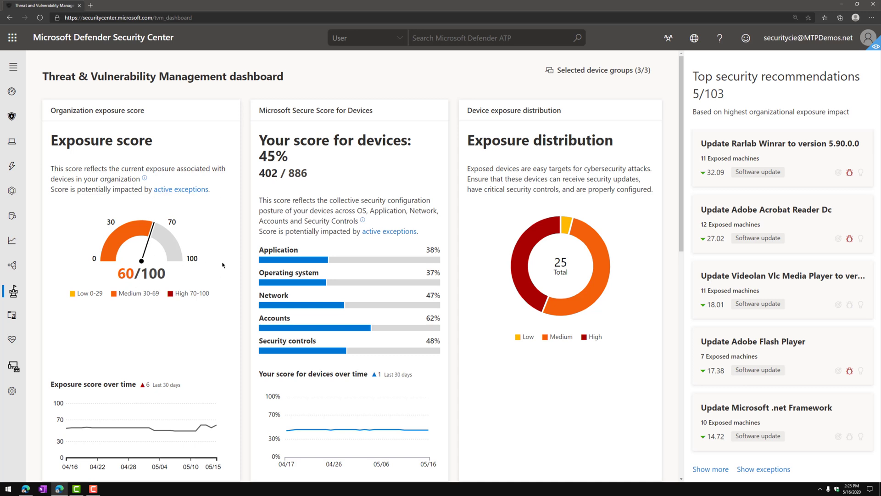
scroll(409, 291, down, 5)
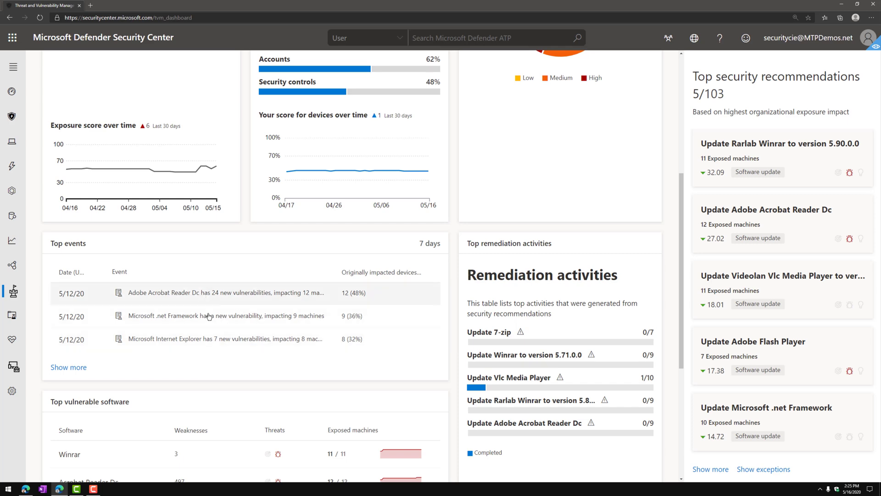
scroll(251, 365, down, 3)
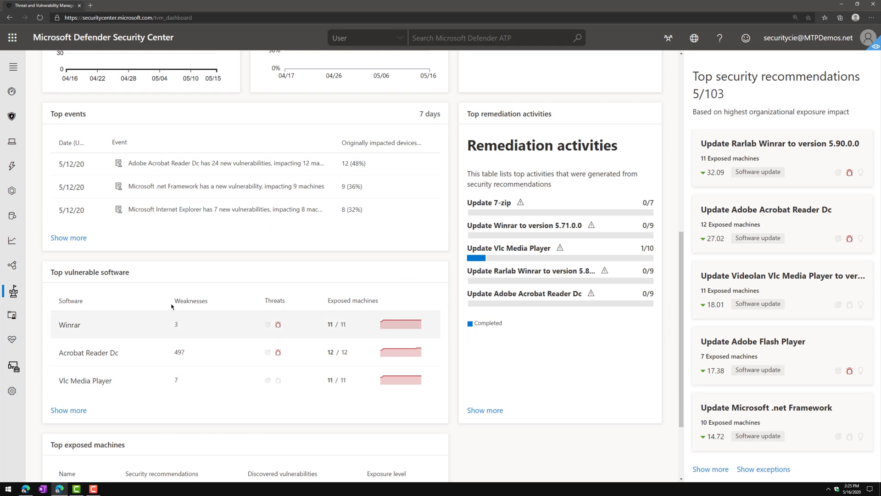
Show all vulnerable software, sorted by most weaknesses first, and select Acrobat Reader Dc
click(81, 411)
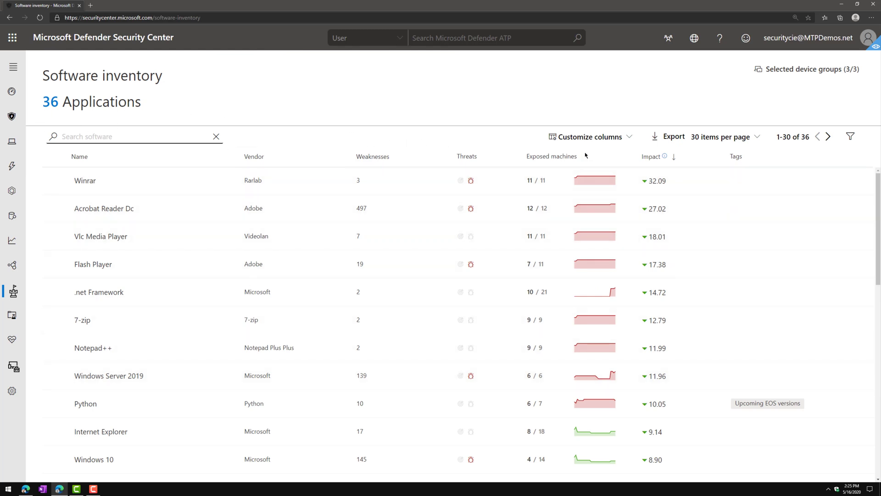
click(391, 160)
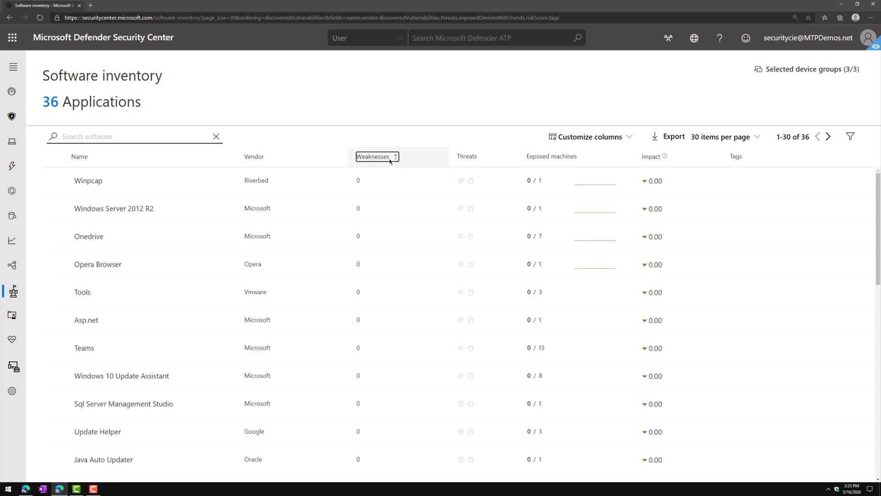
click(390, 158)
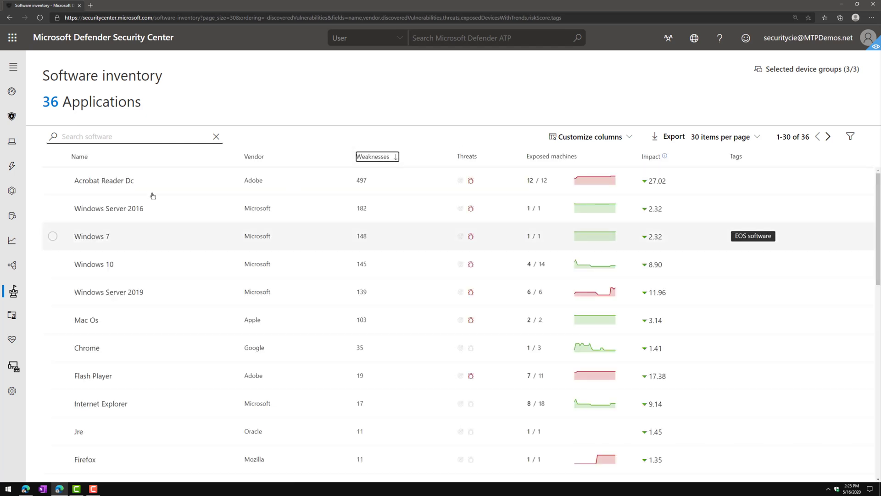
click(54, 181)
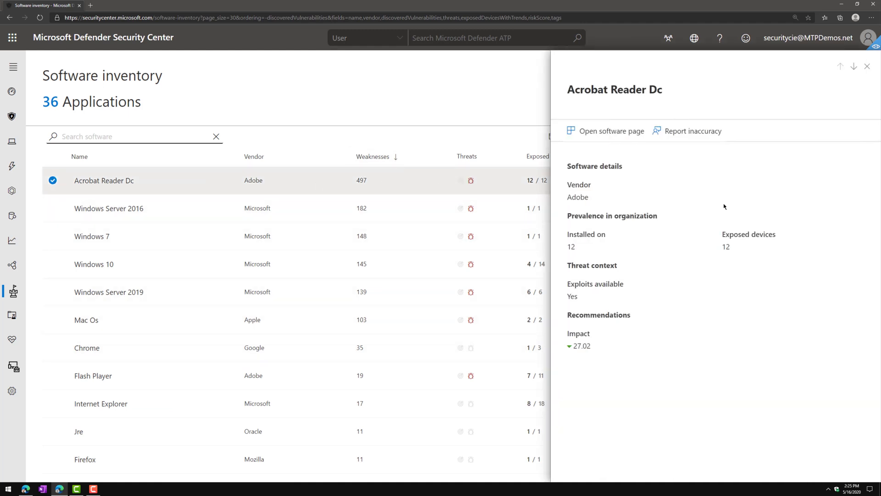
Open the Acrobat Reader Dc page and review its vulnerabilities, installed devices and version distribution
click(611, 138)
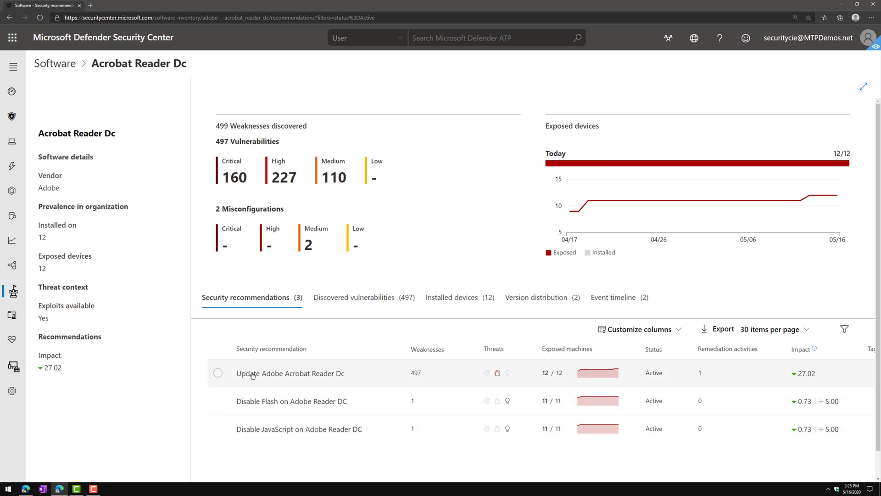
click(400, 299)
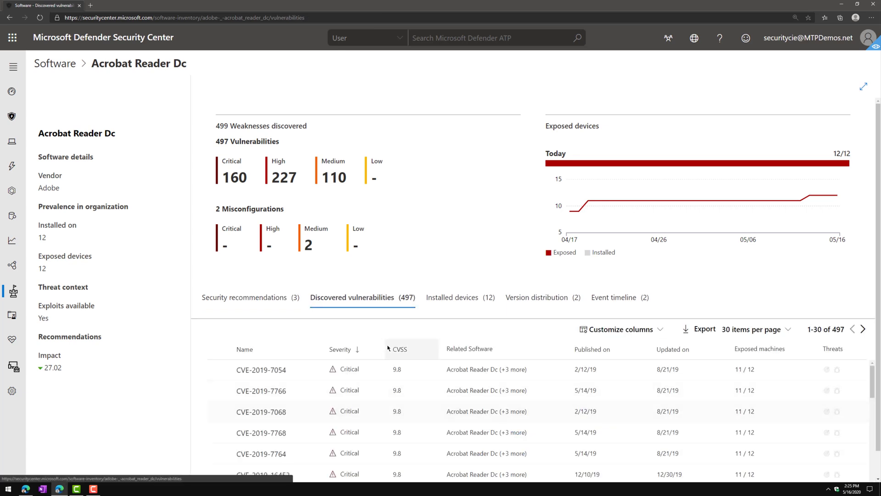
scroll(390, 409, down, 1)
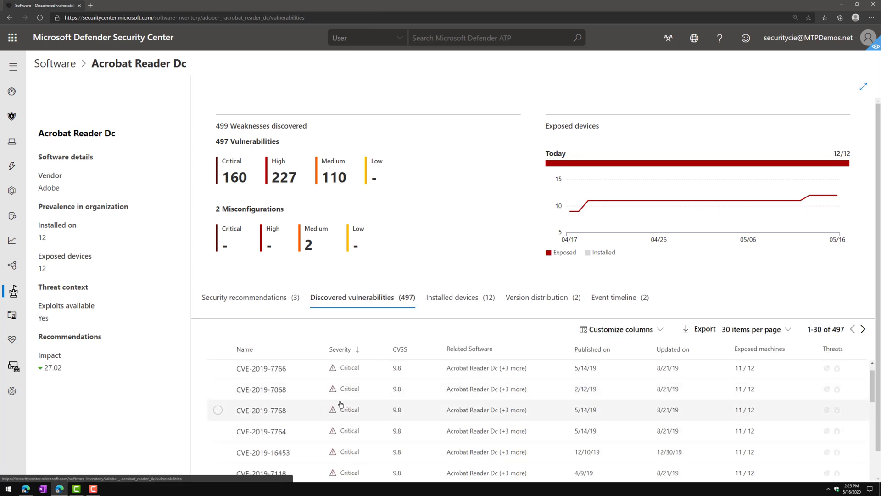
click(473, 303)
scroll(436, 400, down, 3)
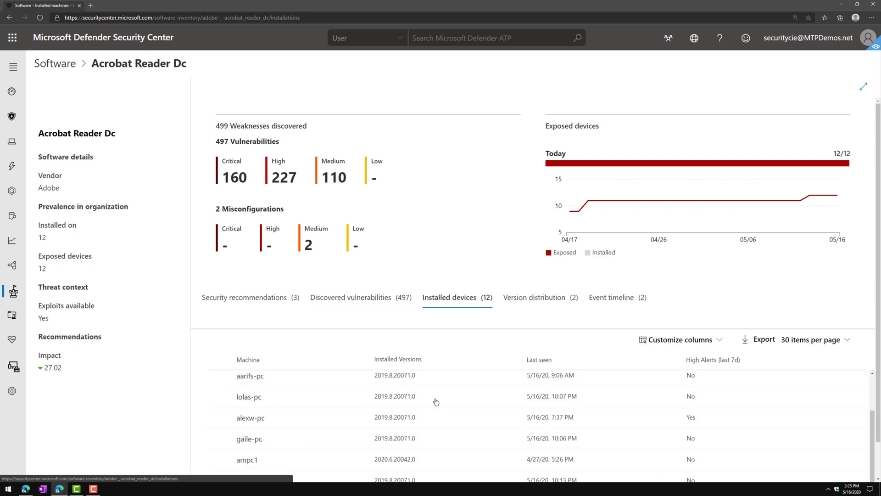
scroll(436, 401, up, 3)
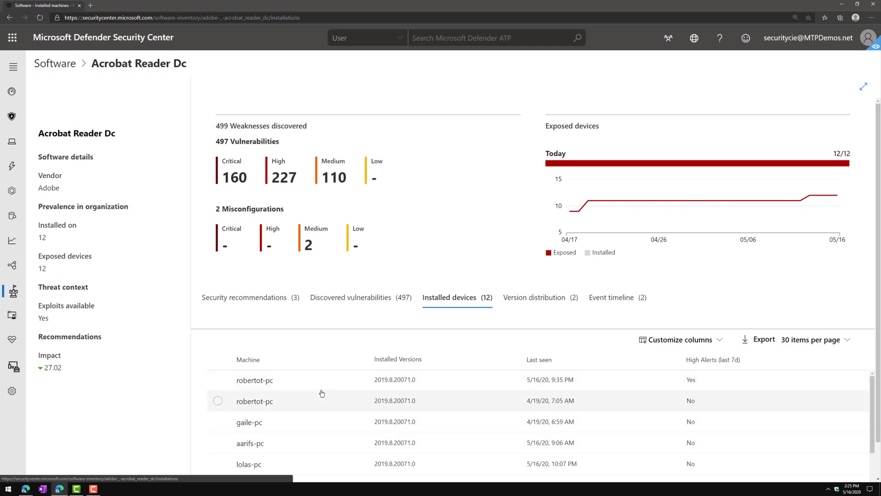
click(536, 296)
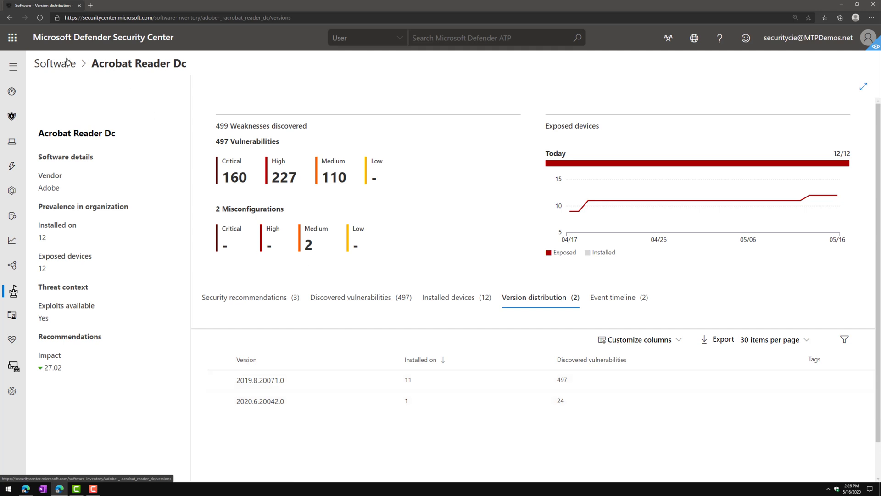
Go back six pages to the Threat & Vulnerability Management dashboard and scroll to Top exposed machines
click(10, 20)
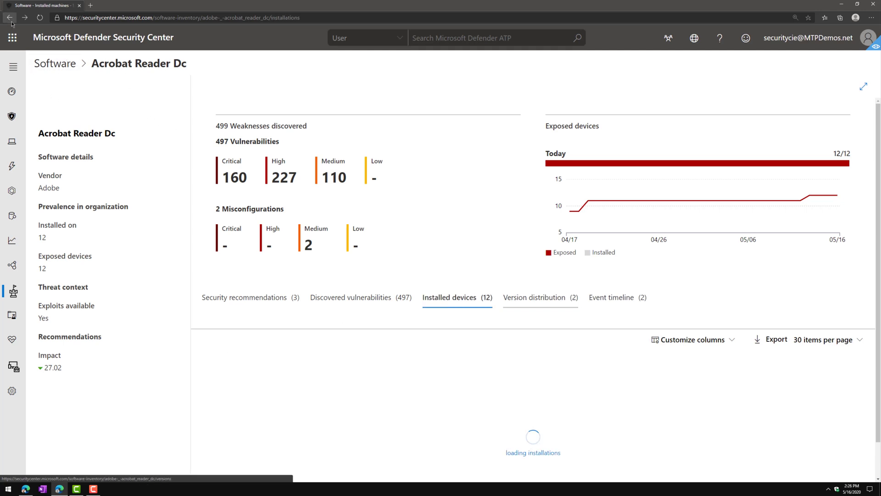
click(10, 19)
click(10, 19)
click(10, 19)
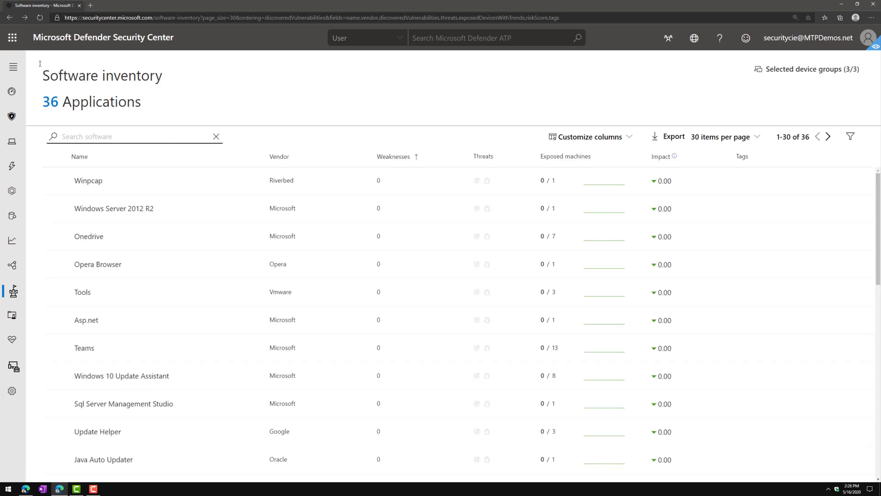
click(10, 18)
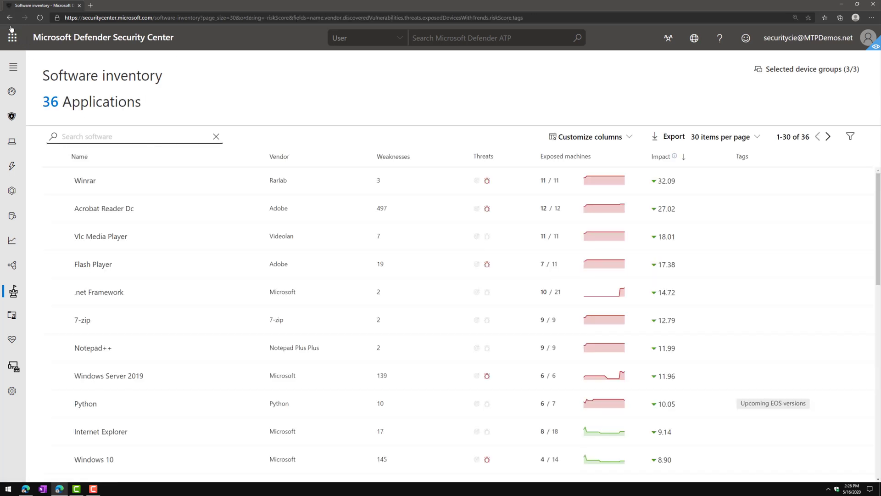
click(10, 18)
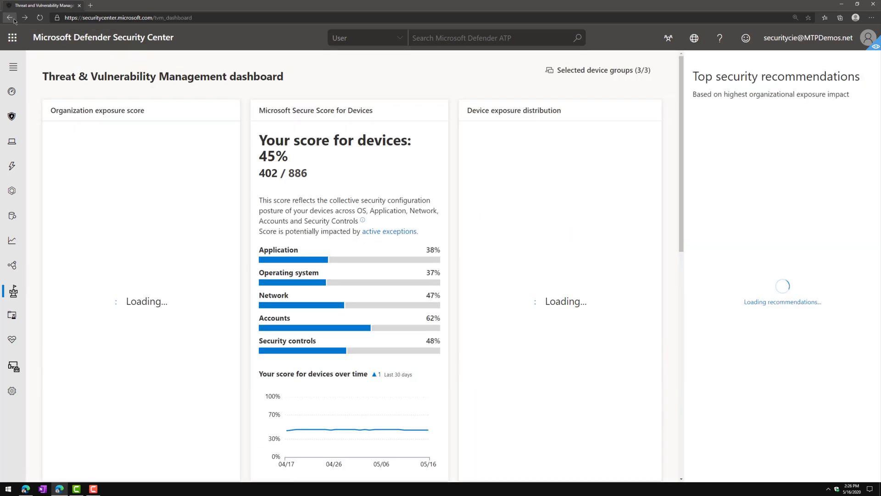
scroll(325, 300, down, 10)
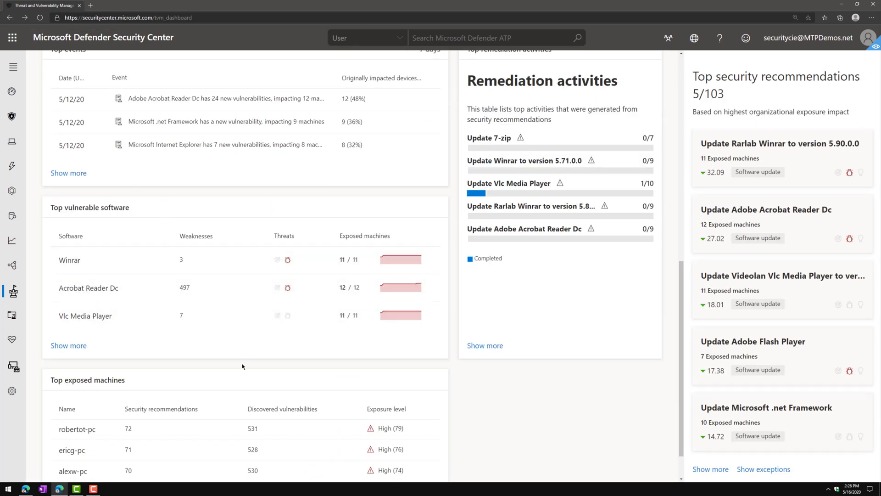
scroll(244, 365, down, 1)
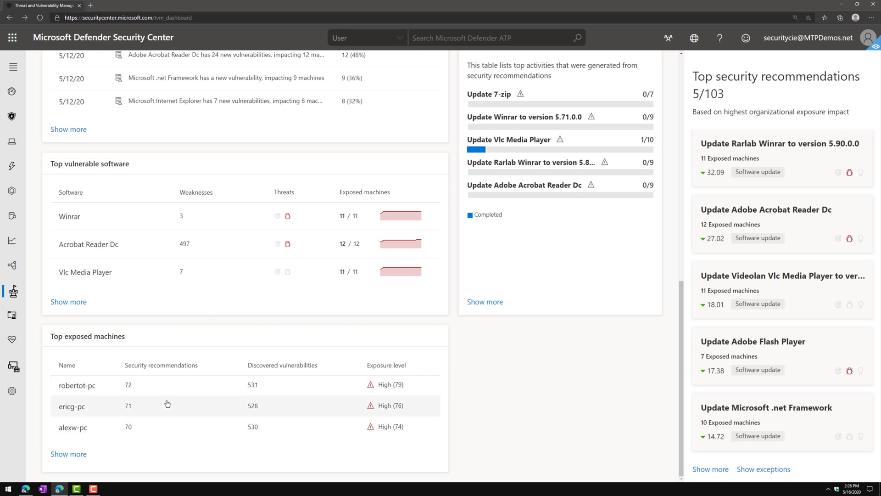
Open the full exposed machines list and the top machine's page, exposure level High (79)
click(74, 454)
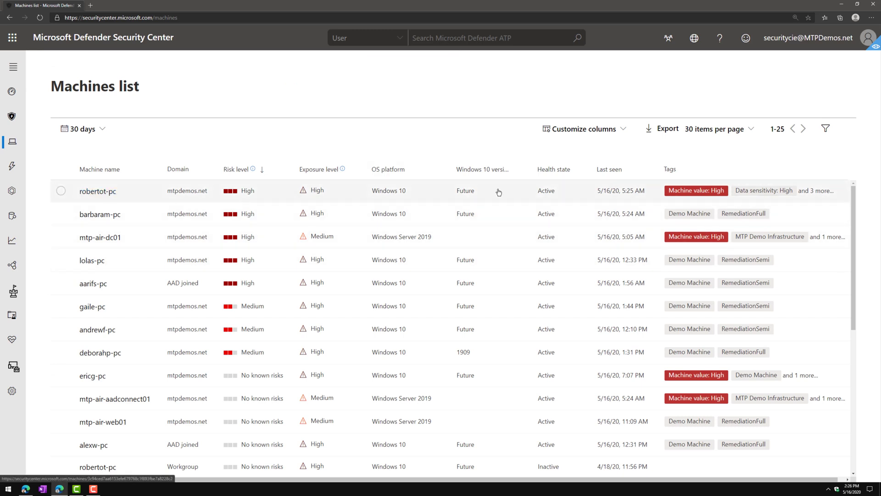
click(98, 191)
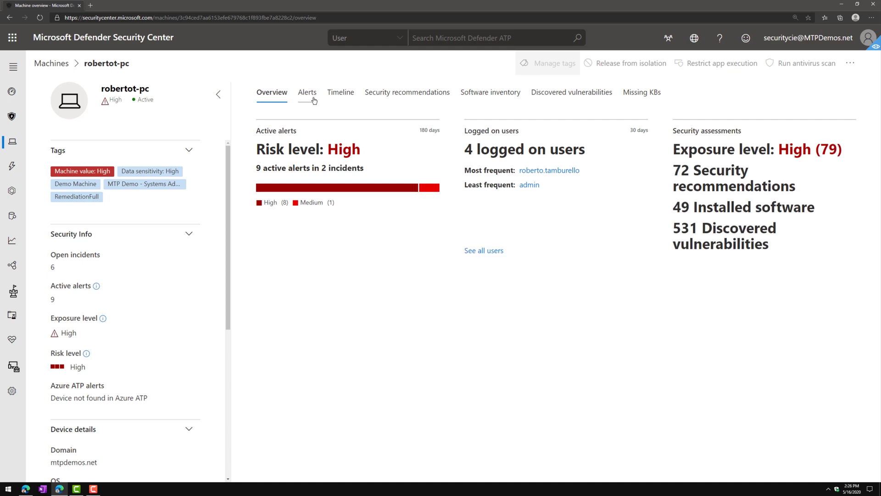
Check the machine's alerts and event timeline, then show its 71 active security recommendations
click(306, 93)
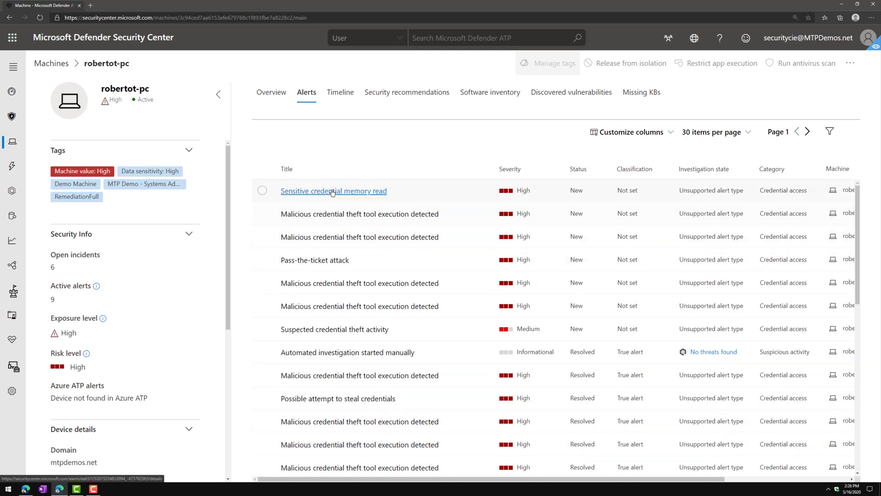
click(355, 101)
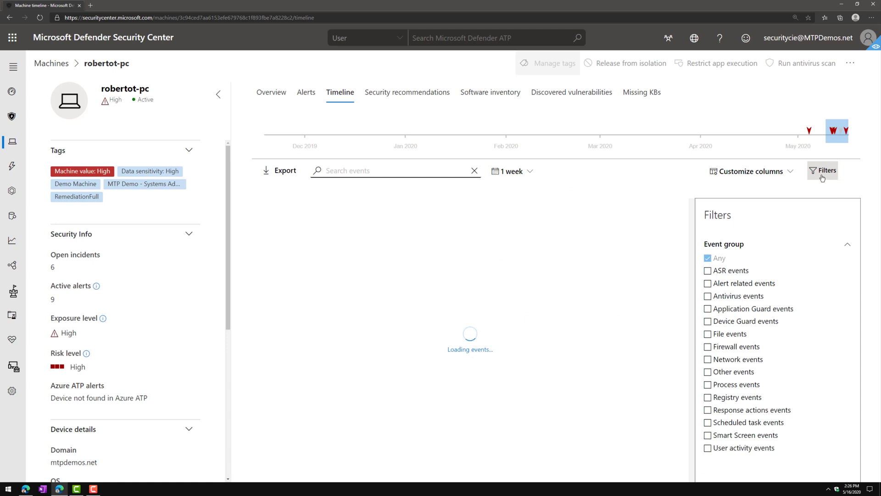
click(822, 178)
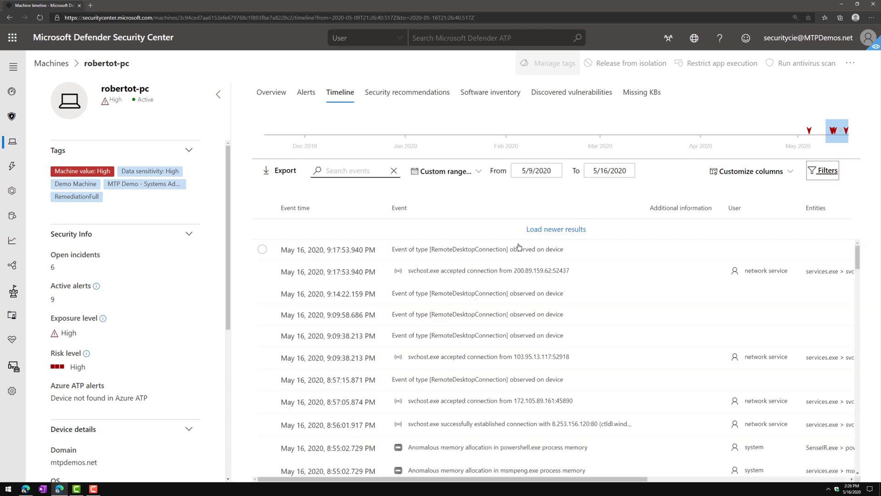
scroll(478, 400, down, 2)
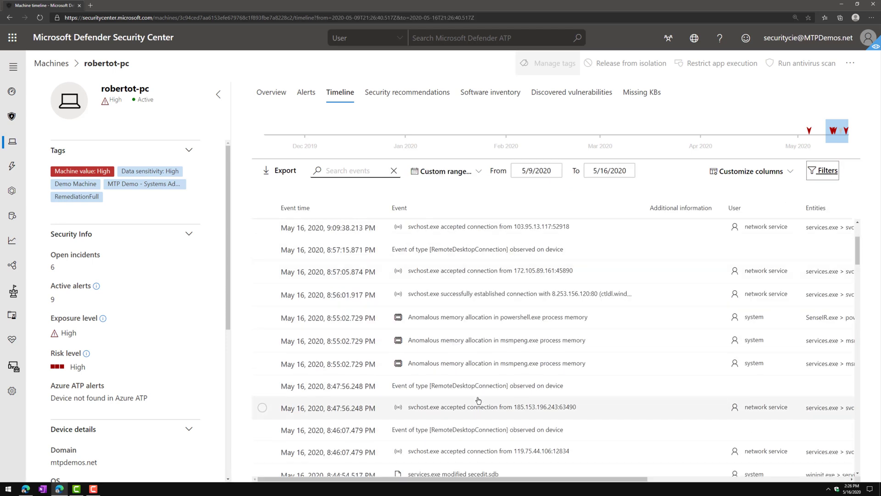
scroll(478, 400, down, 2)
scroll(478, 400, up, 5)
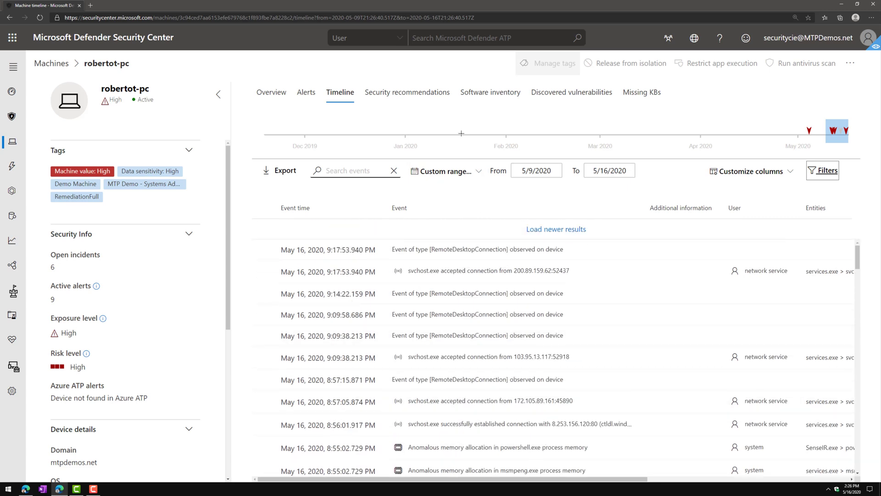
click(449, 97)
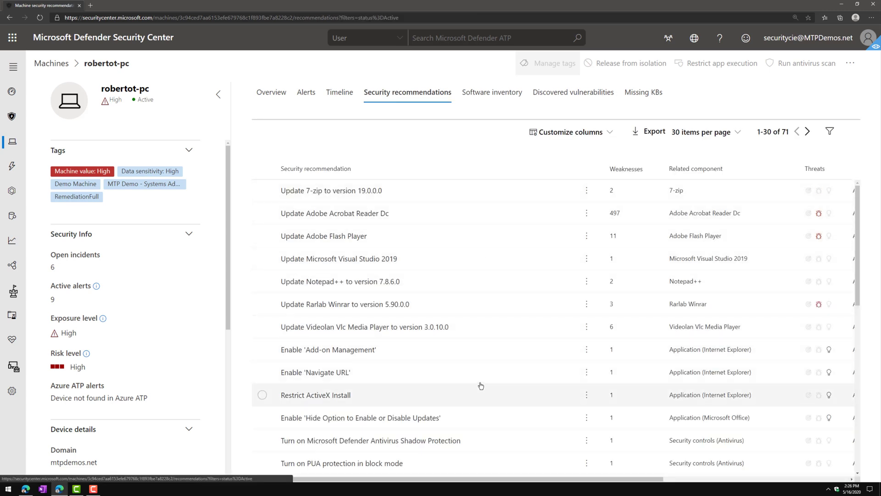
Review the device's software inventory, discovered vulnerabilities and missing KBs, then return to the 531 CVEs
scroll(481, 385, down, 3)
scroll(480, 385, up, 3)
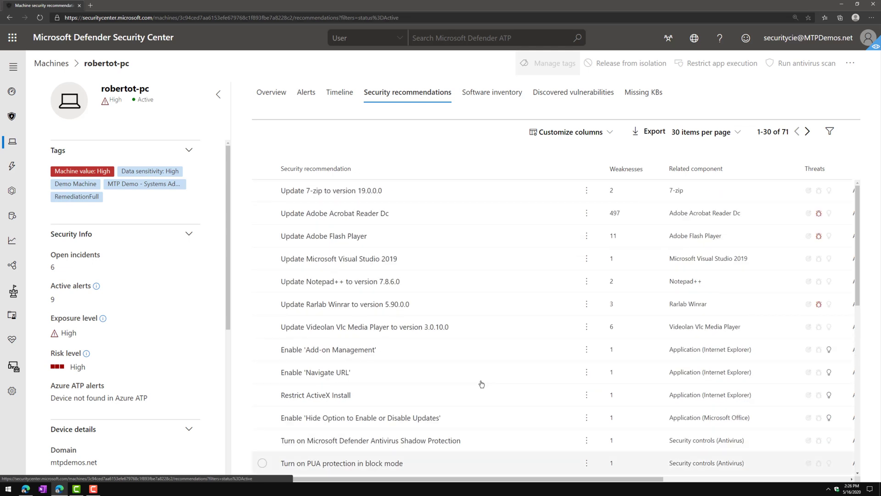
click(500, 101)
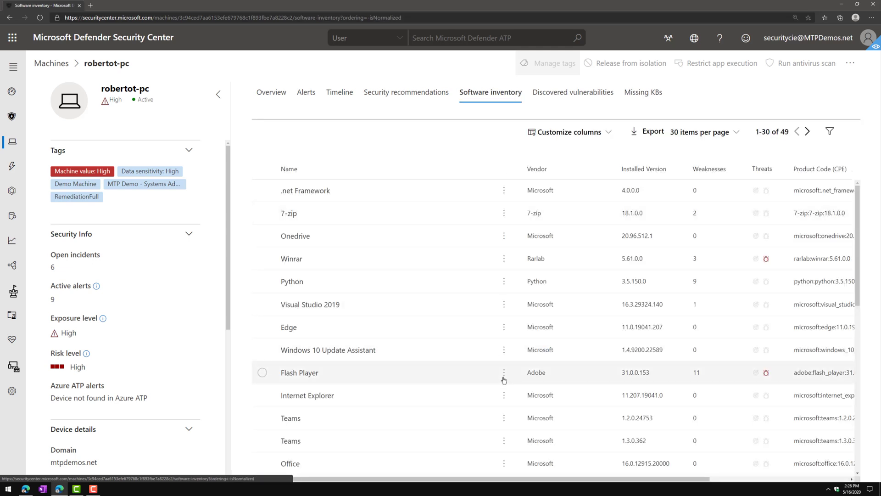
click(579, 94)
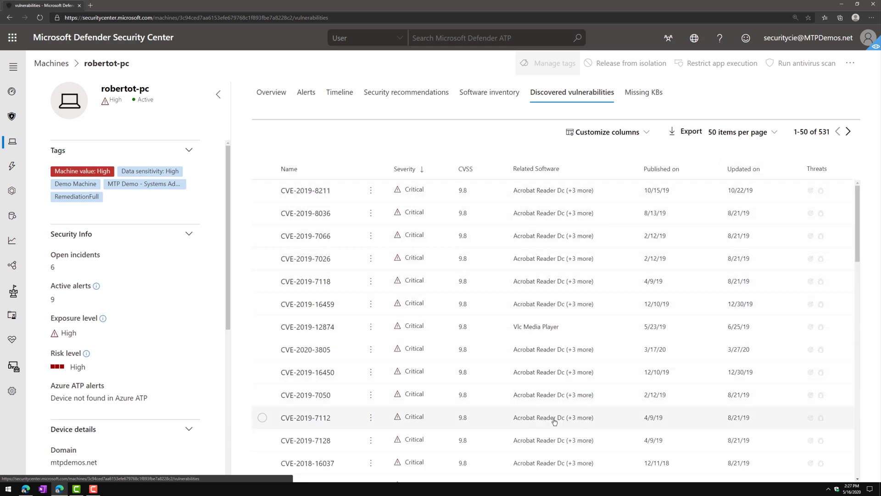
click(641, 93)
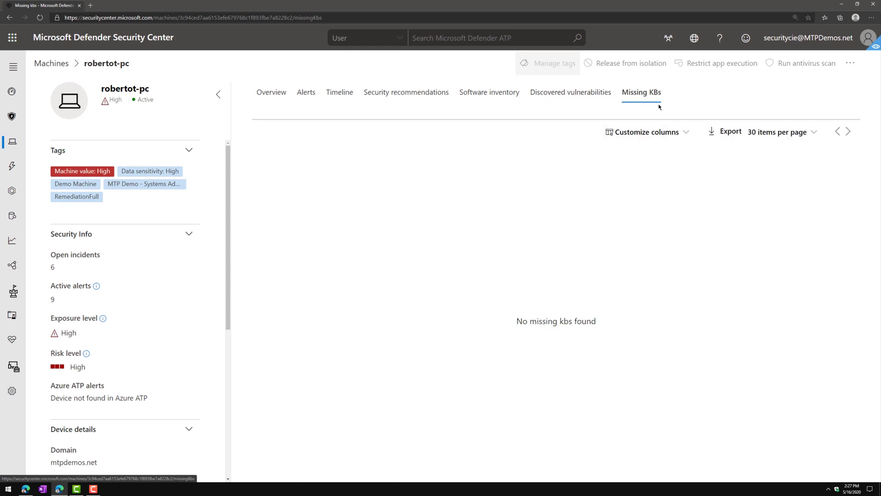
click(9, 17)
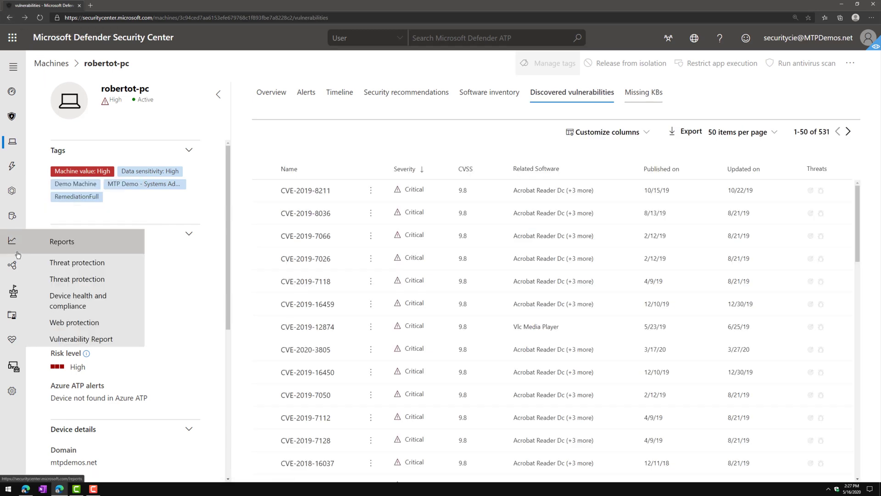
Reopen the Threat & Vulnerability Management dashboard and show all 103 security recommendations
mouse_move(13, 291)
click(89, 331)
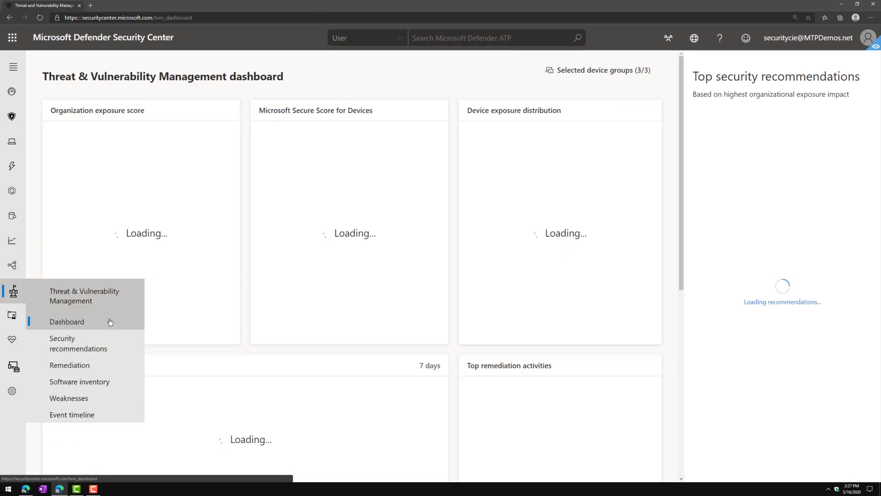
scroll(438, 296, down, 10)
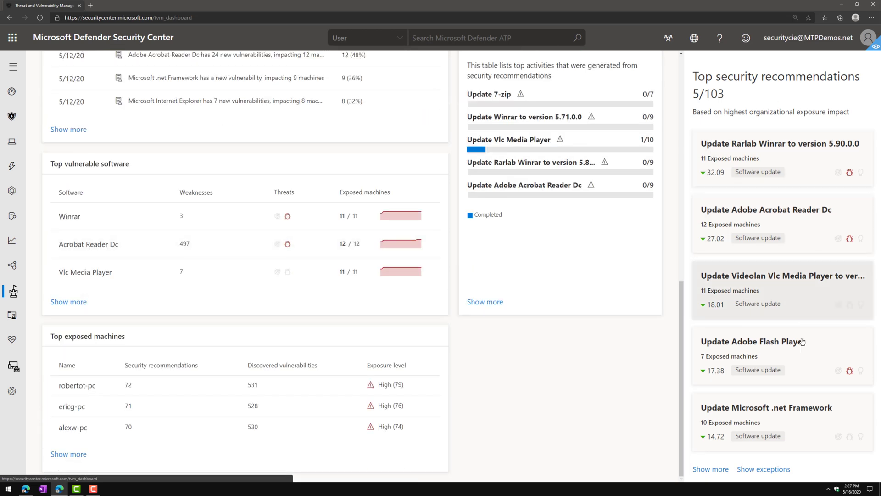
click(710, 469)
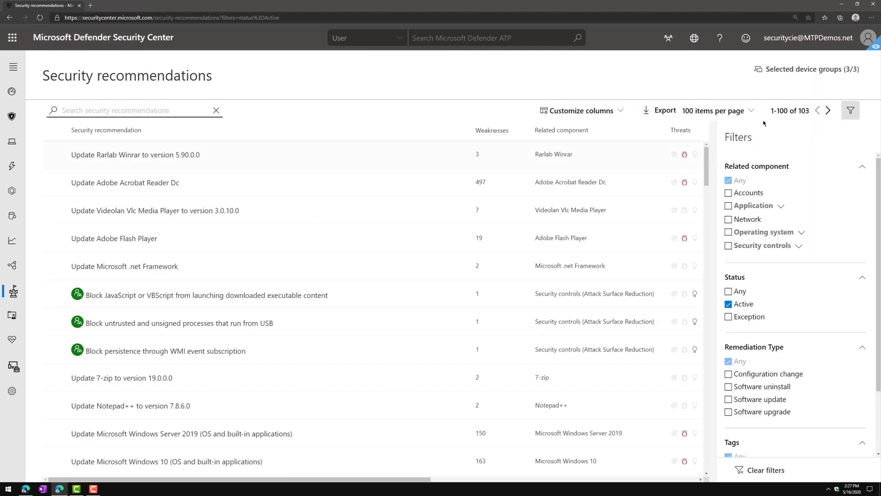
Close the Filters panel and scroll the 103 recommendations, including Defender ATP sensor and ransomware protection items
click(847, 111)
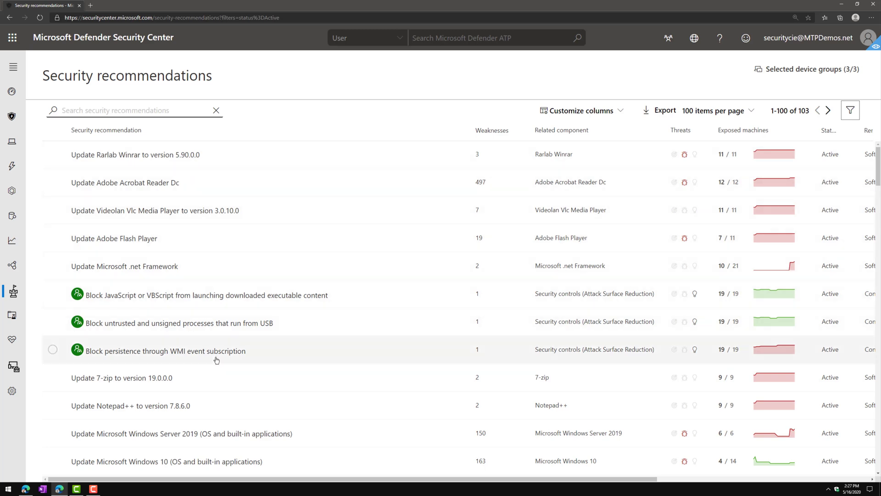
scroll(216, 360, down, 10)
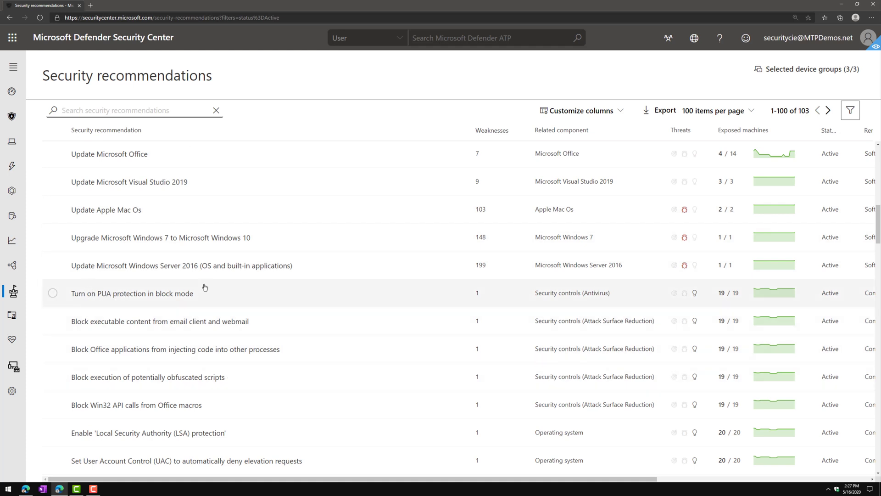
scroll(407, 350, down, 2)
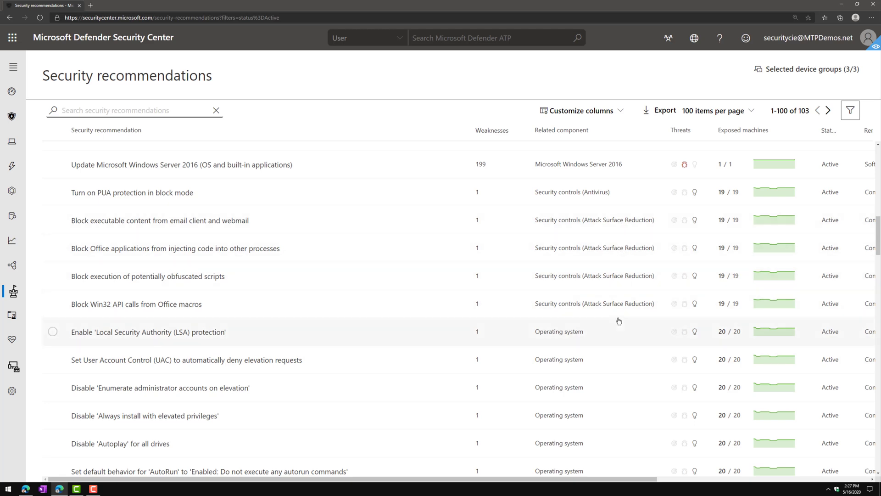
scroll(619, 321, down, 9)
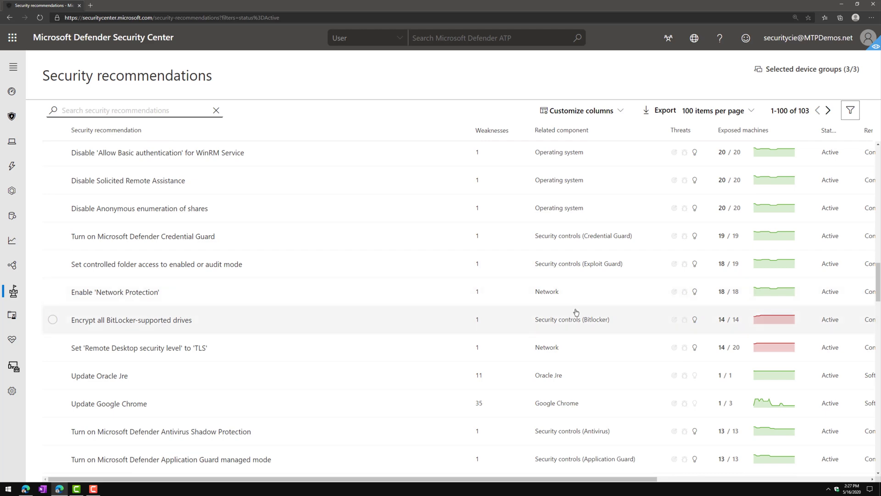
scroll(576, 312, down, 15)
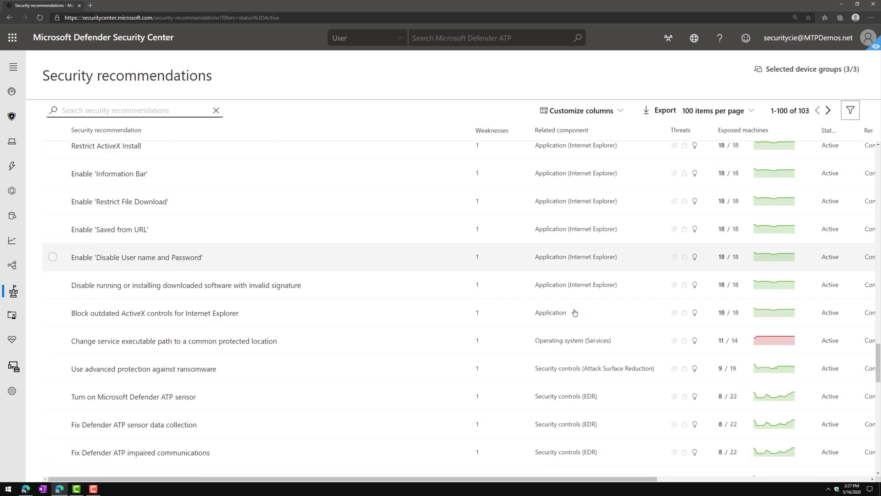
scroll(575, 313, down, 3)
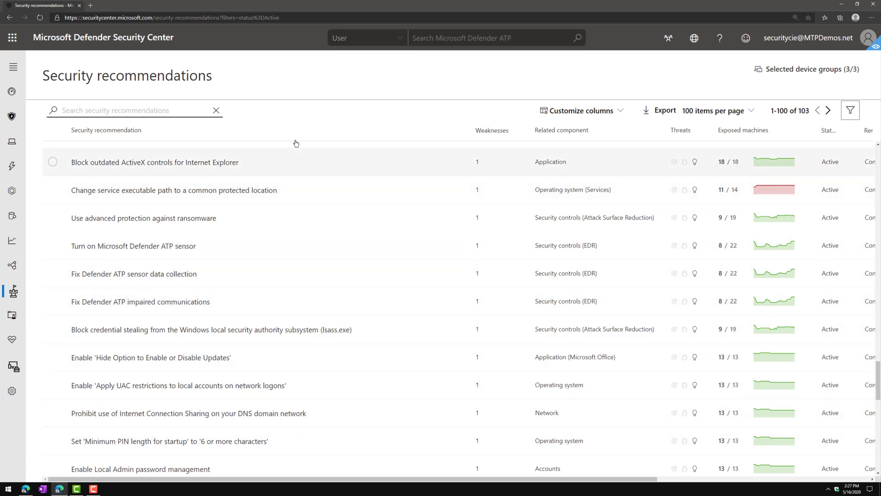
Reopen the Threat & Vulnerability Management dashboard and scroll its cards, including exposure distribution across 25 devices
mouse_move(13, 303)
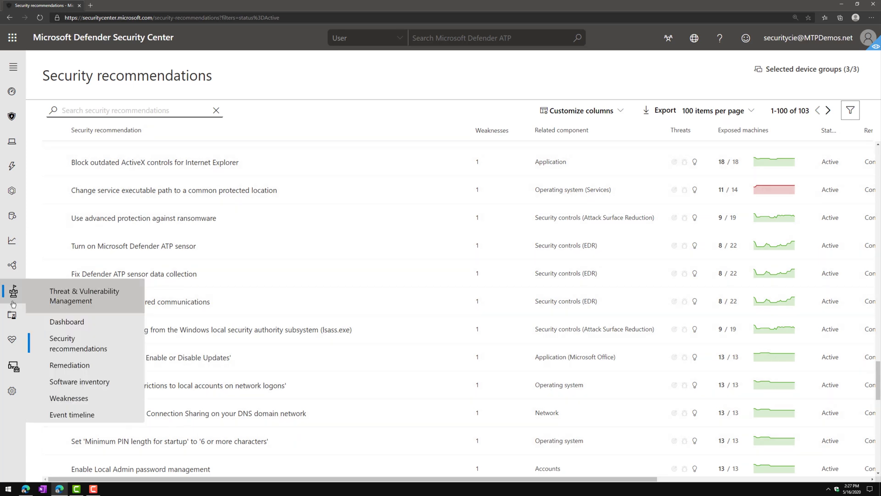
click(66, 322)
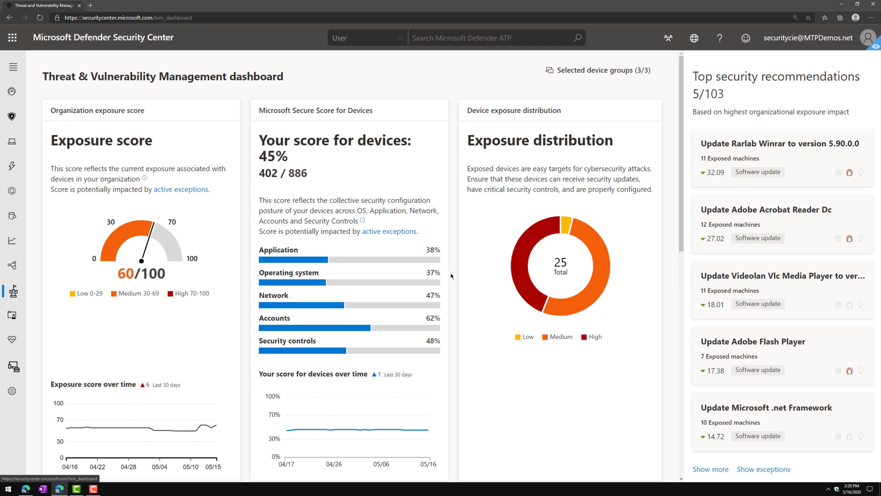
scroll(453, 275, down, 2)
scroll(453, 274, down, 5)
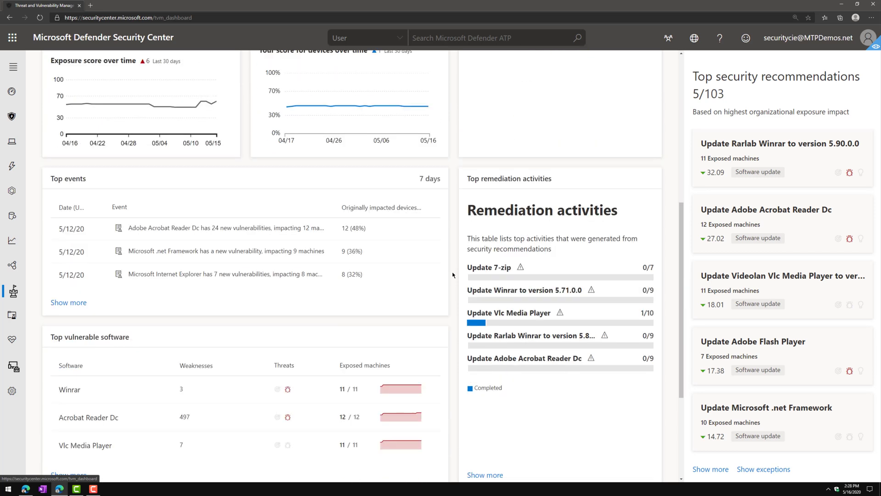
scroll(202, 338, down, 2)
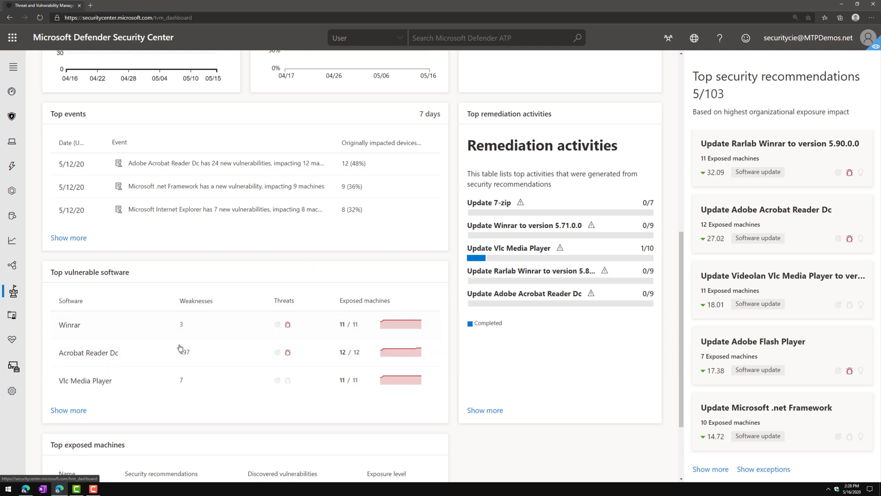
scroll(226, 414, down, 2)
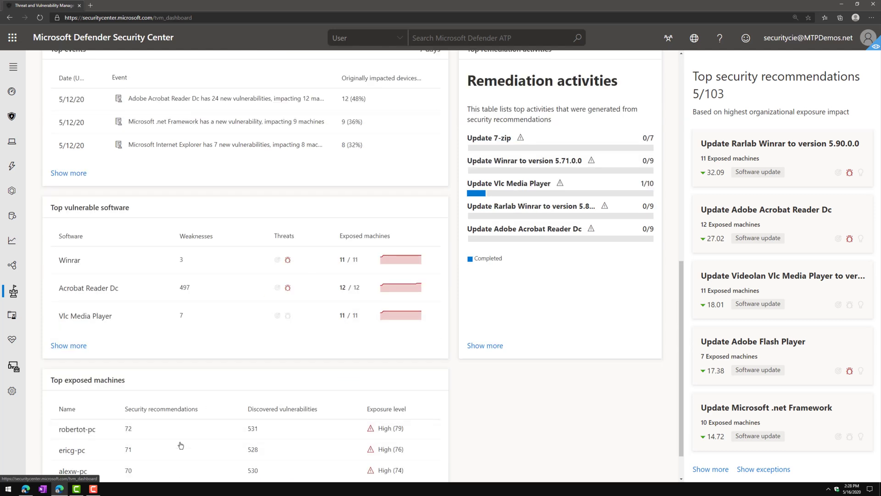
scroll(232, 387, down, 1)
scroll(226, 410, up, 5)
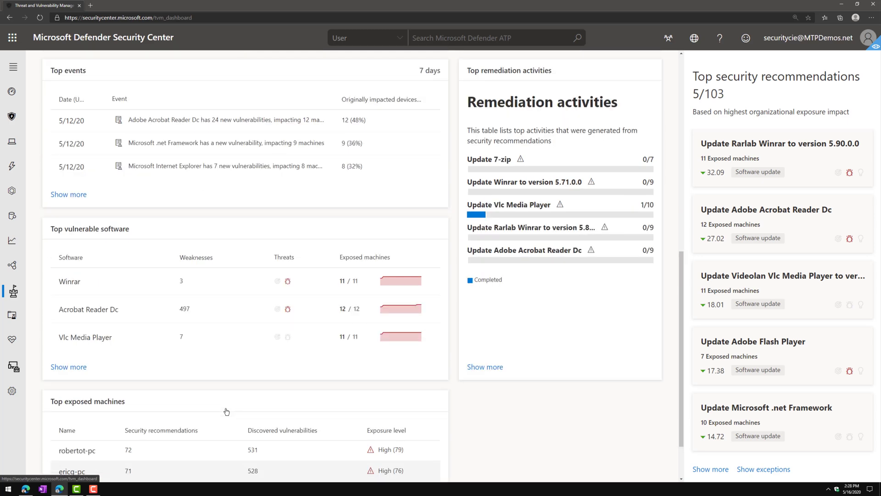
scroll(227, 411, up, 5)
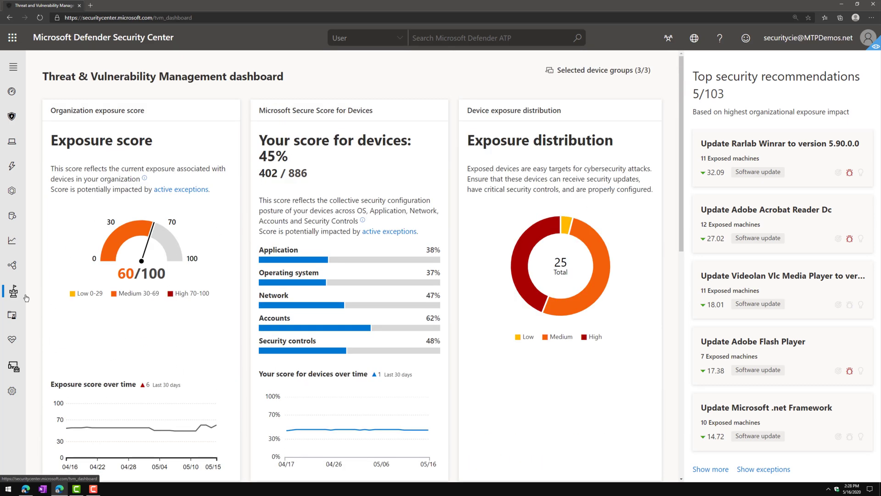
mouse_move(21, 298)
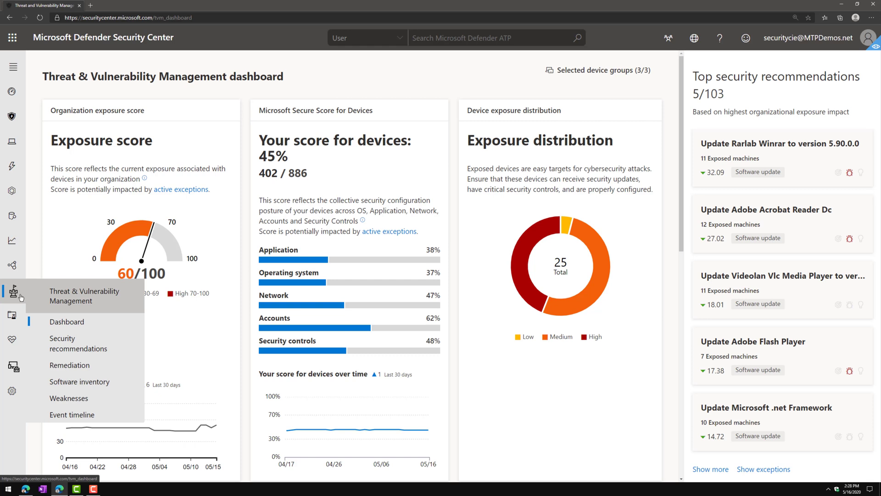